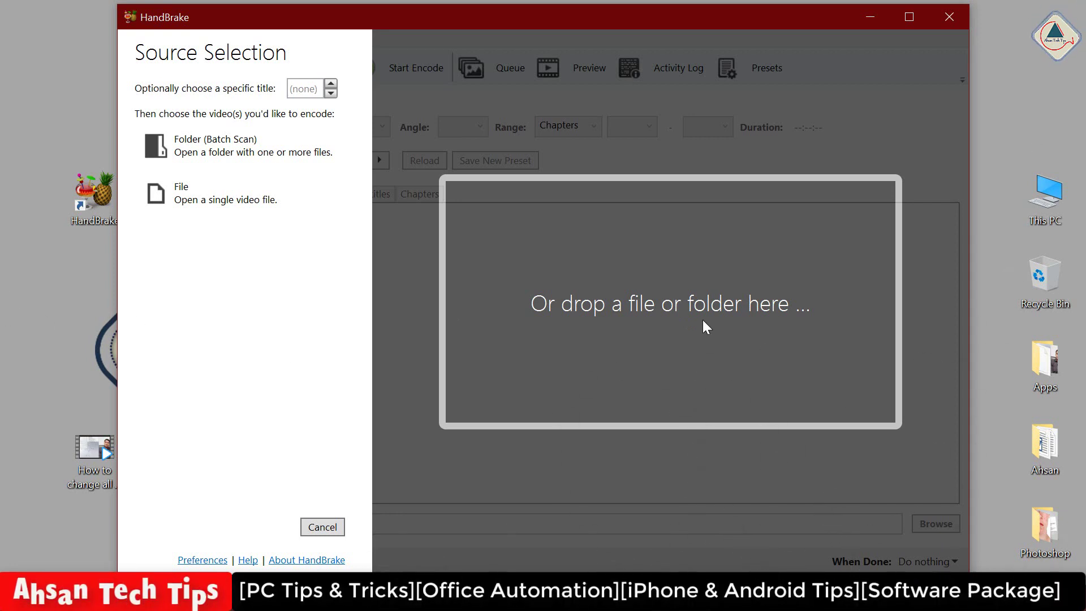
Step: Load the single video file "How to change all Interface bangla in Windows 10" from the Desktop and maximize the window
left_click(214, 203)
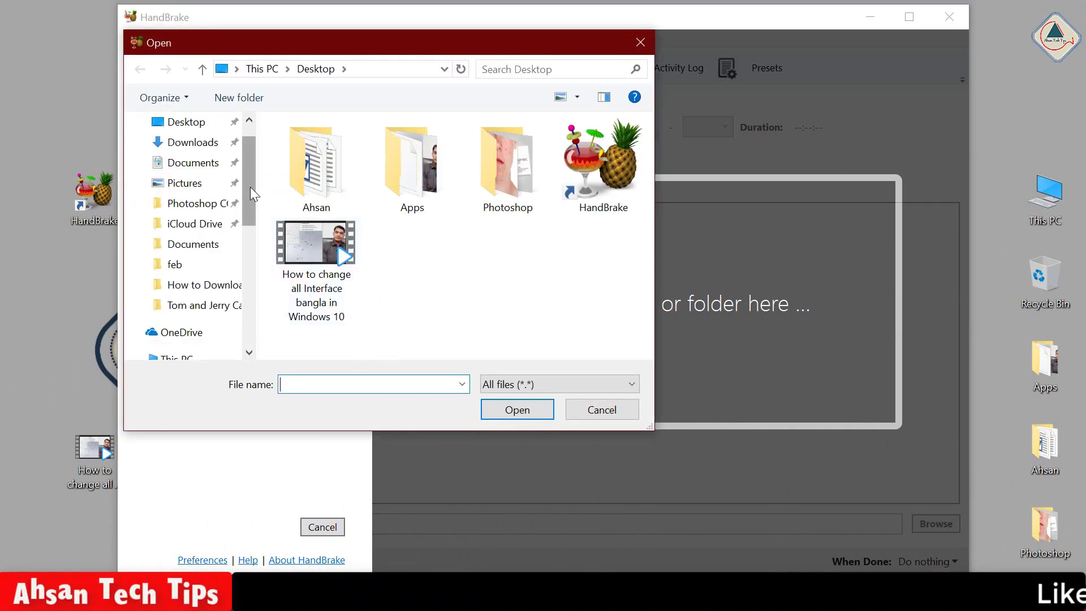
scroll(250, 186, "up", 1)
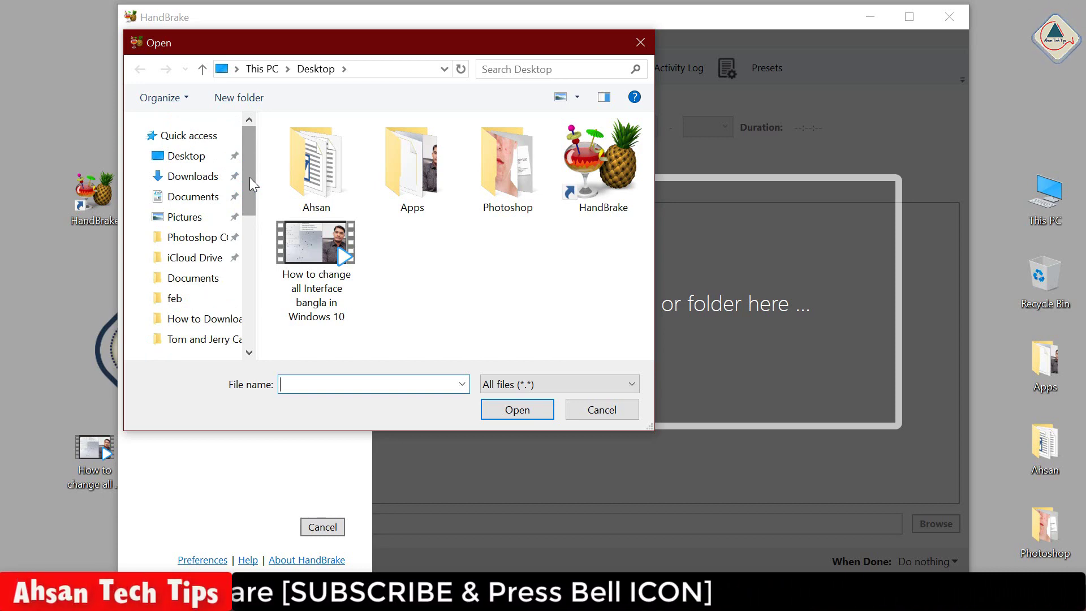
left_click(329, 255)
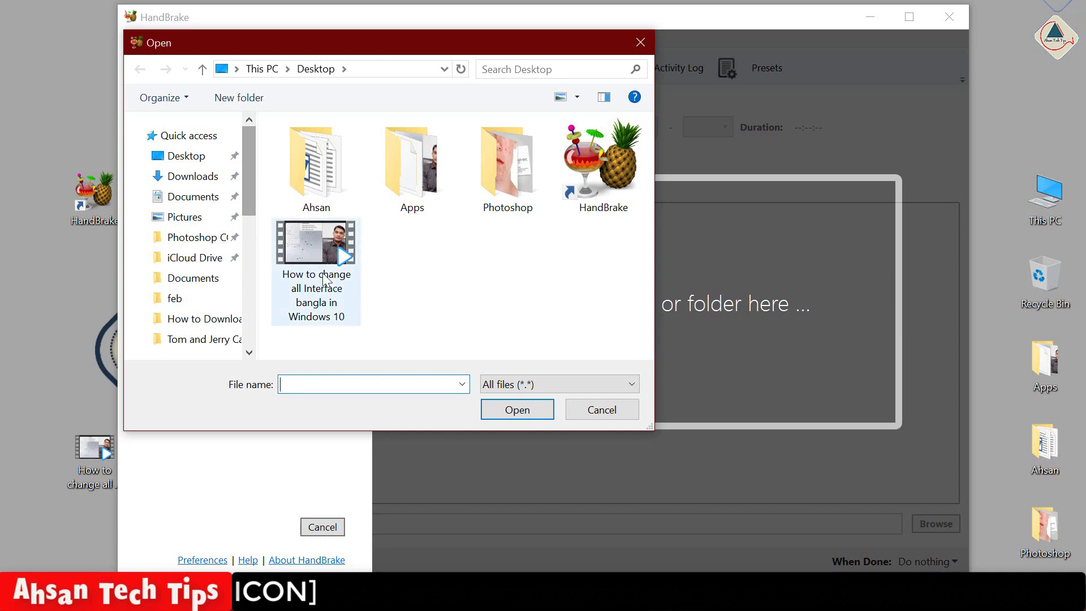
left_click(526, 415)
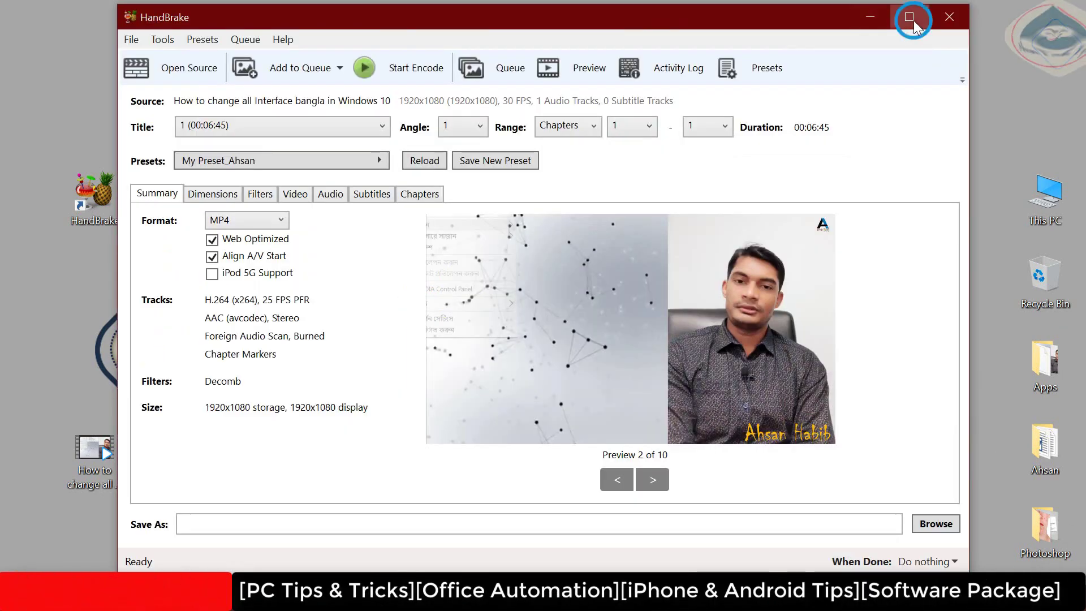
left_click(913, 20)
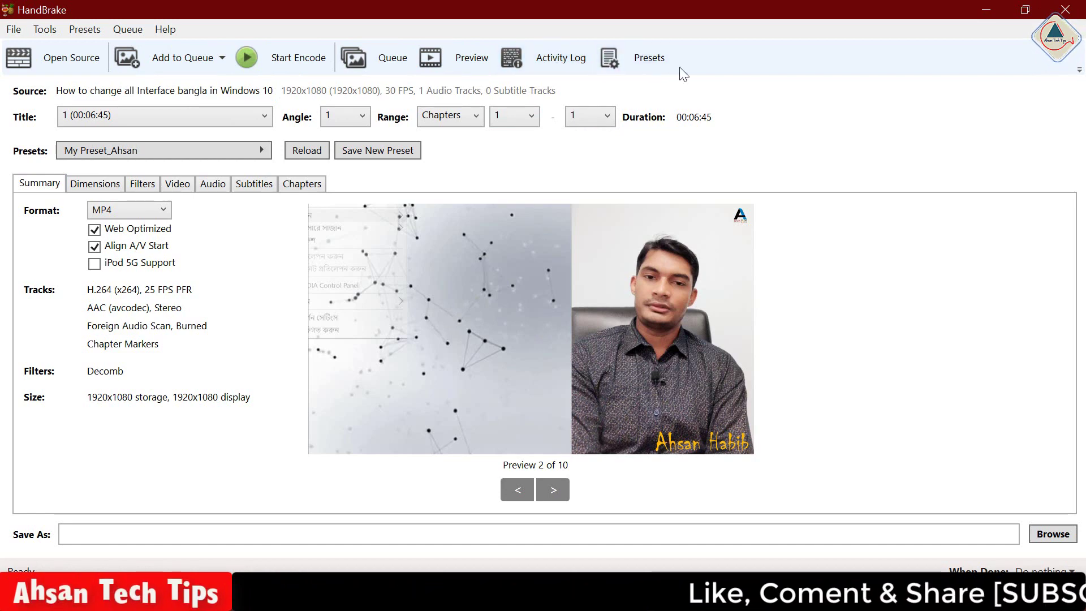
Step: Show the list of presets and look through the custom and General presets
left_click(646, 62)
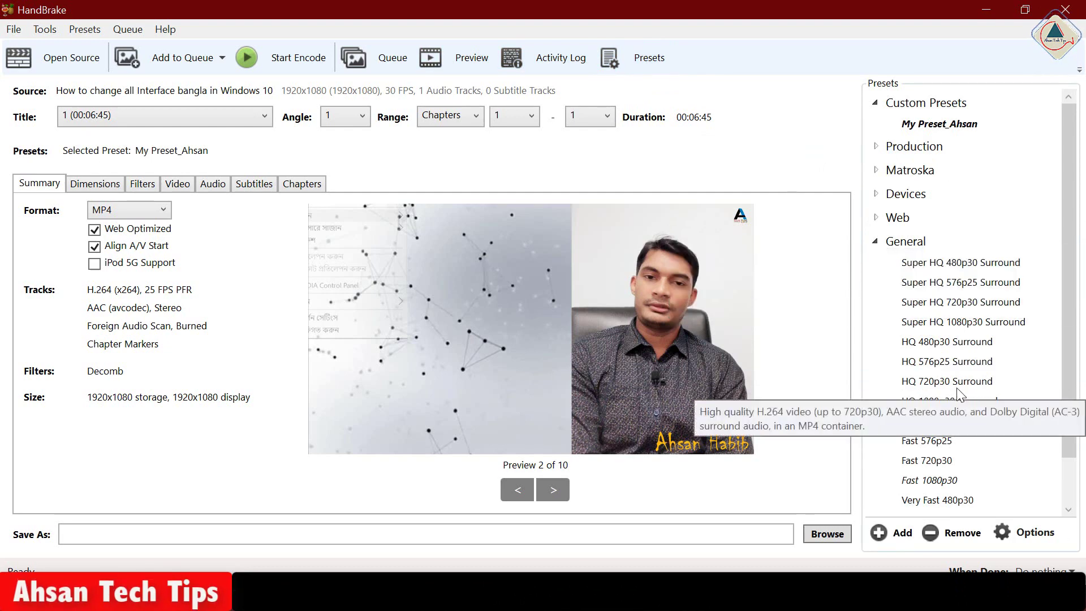
scroll(956, 390, "down", 2)
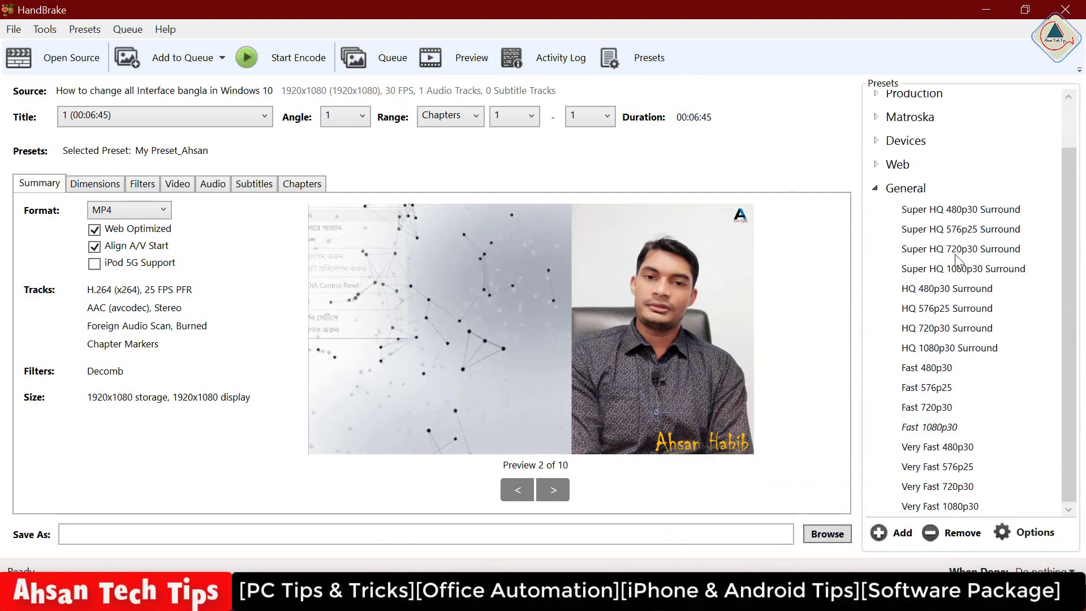
scroll(962, 374, "up", 3)
scroll(962, 282, "down", 2)
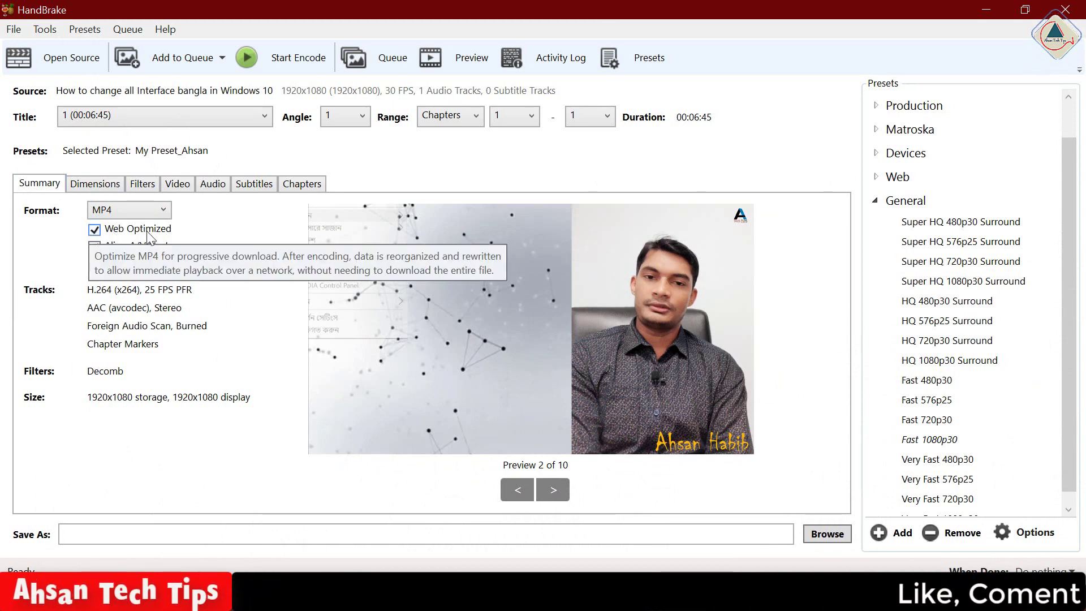
Step: Toggle Web Optimized off and on again, and choose MP4 as the output format
left_click(94, 234)
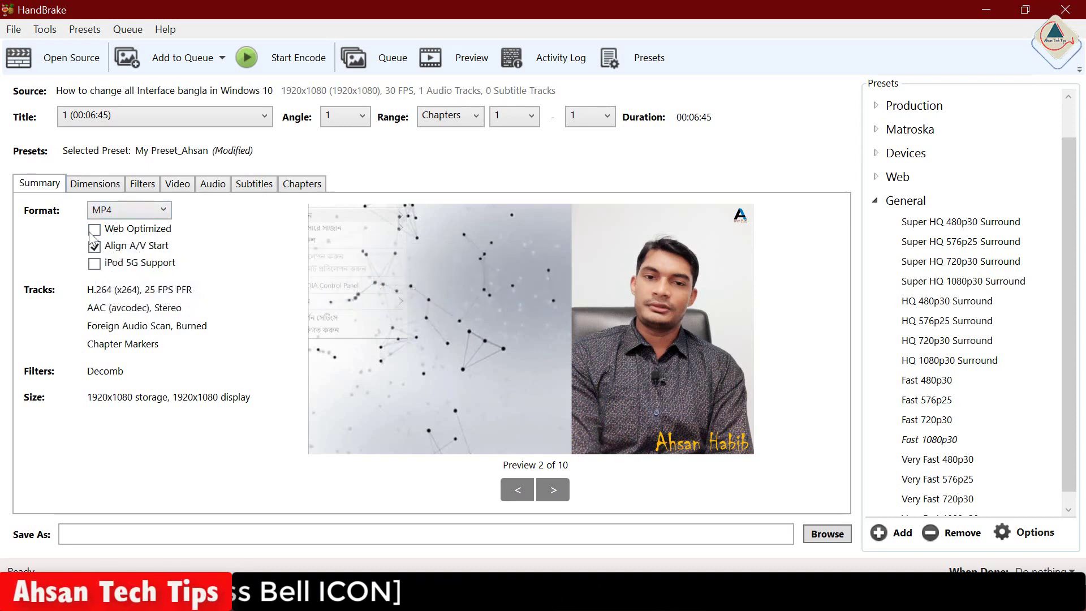
left_click(94, 232)
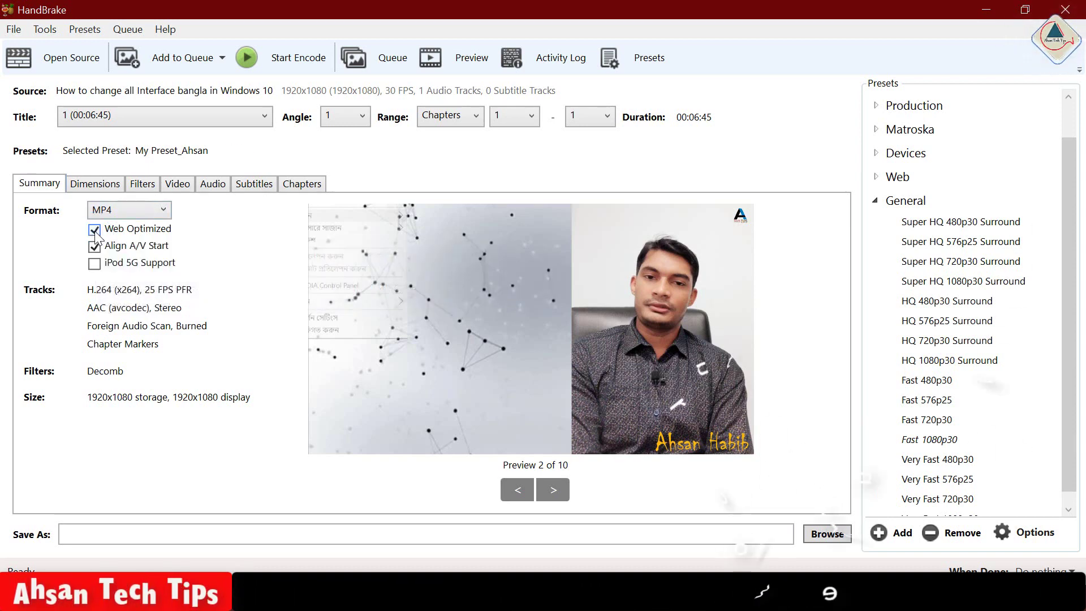
left_click(164, 212)
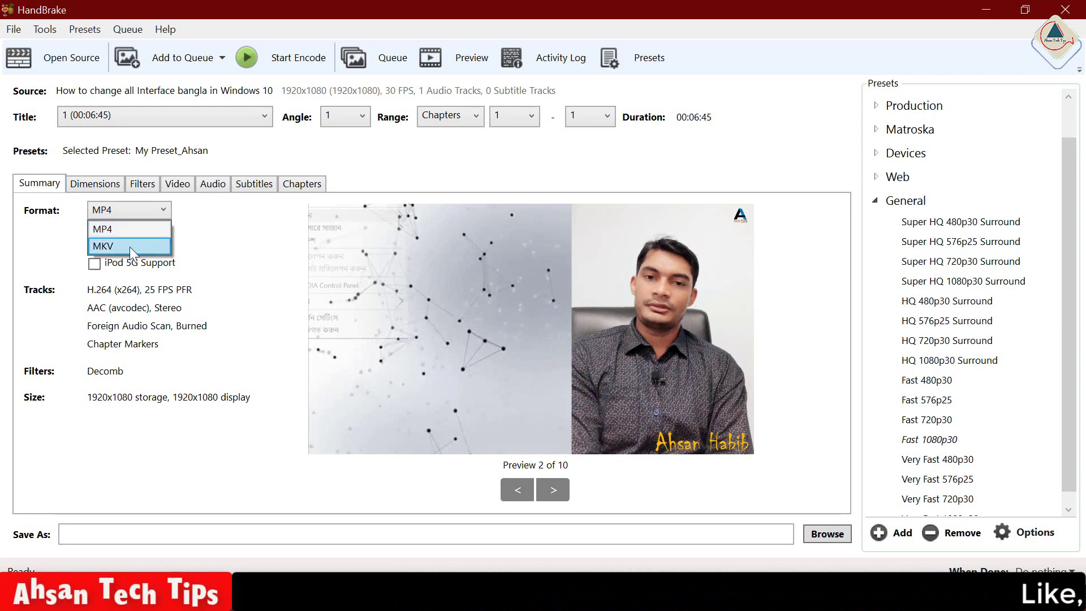
left_click(112, 229)
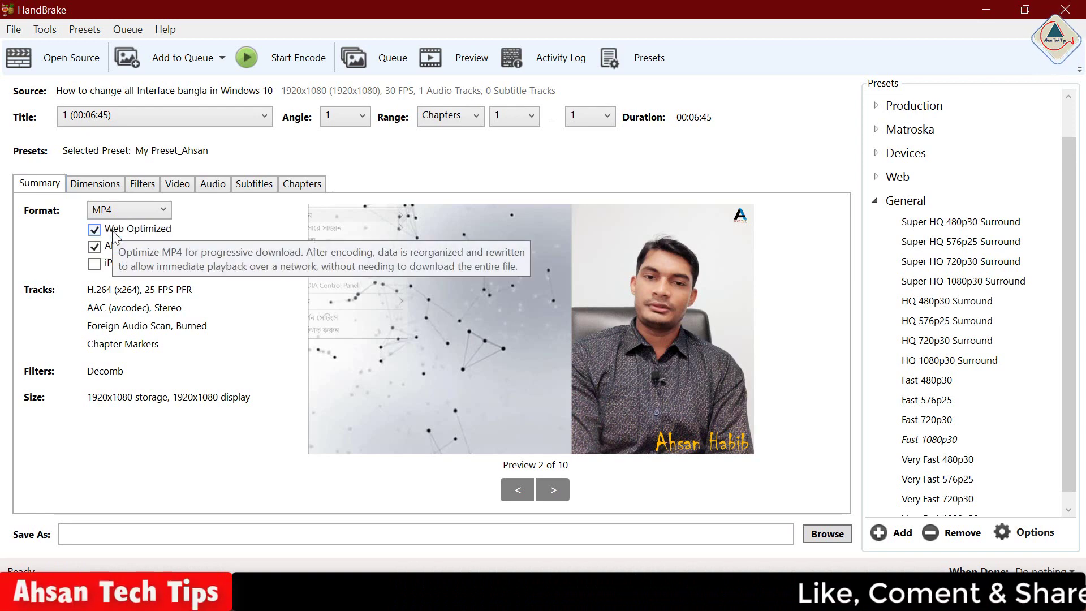
Step: Examine the dimension and filter settings, and the available video codecs and framerates
left_click(93, 185)
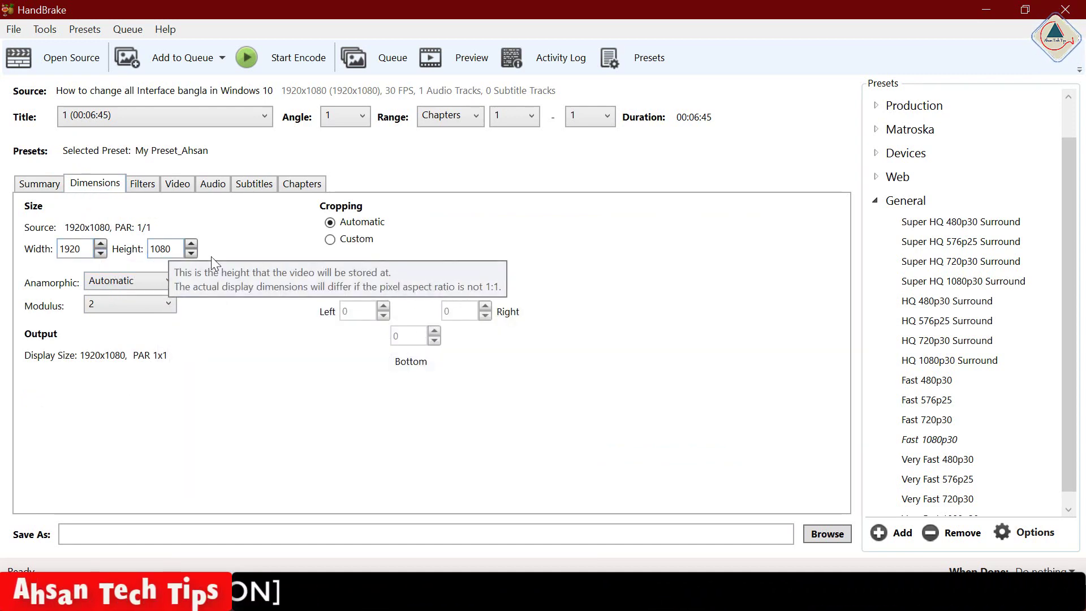
left_click(144, 189)
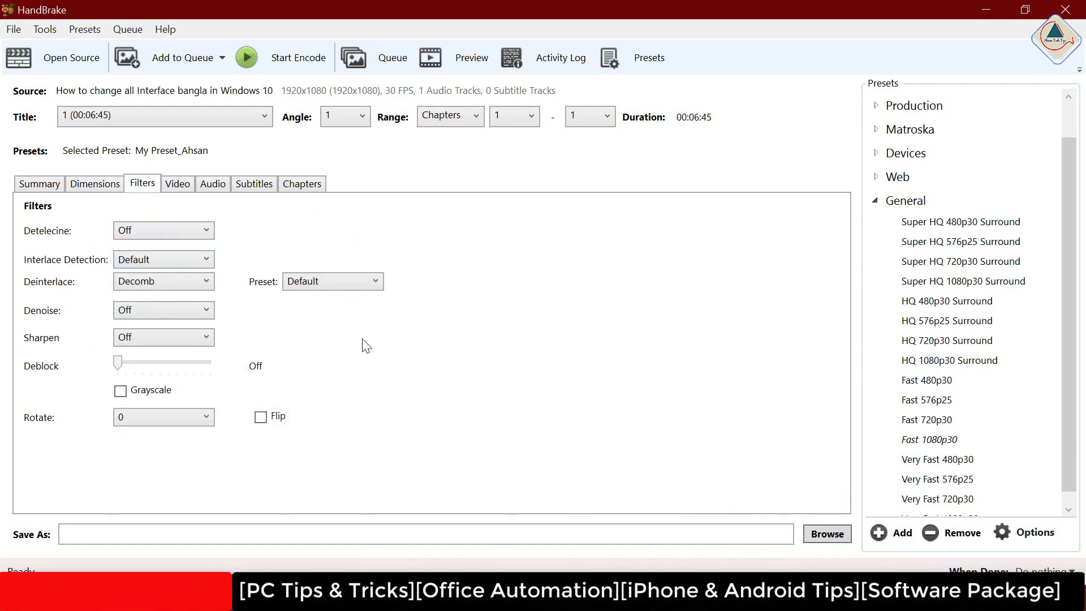
left_click(178, 184)
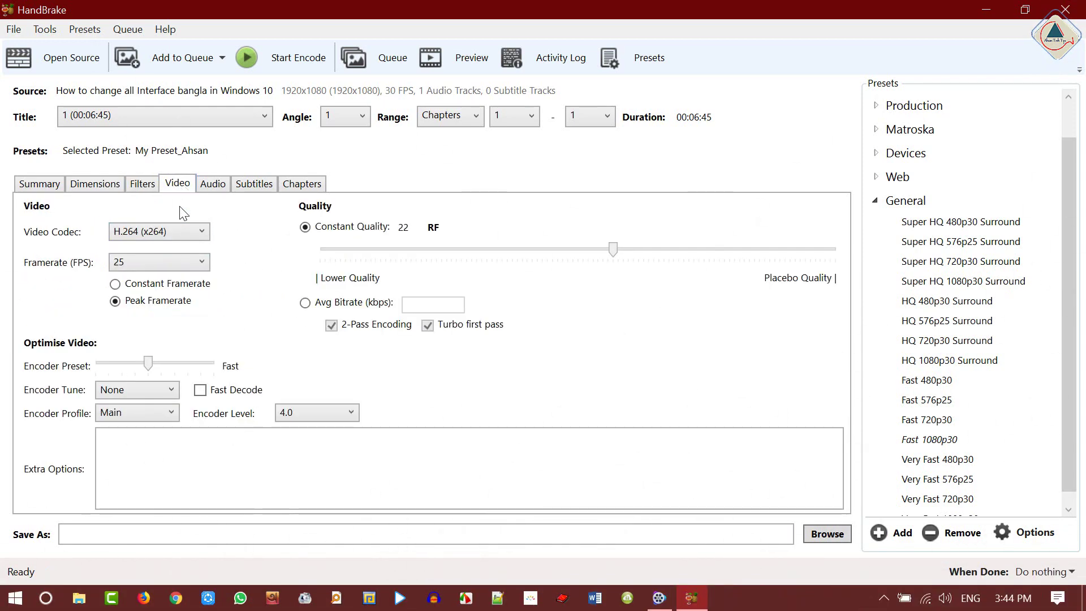
left_click(202, 230)
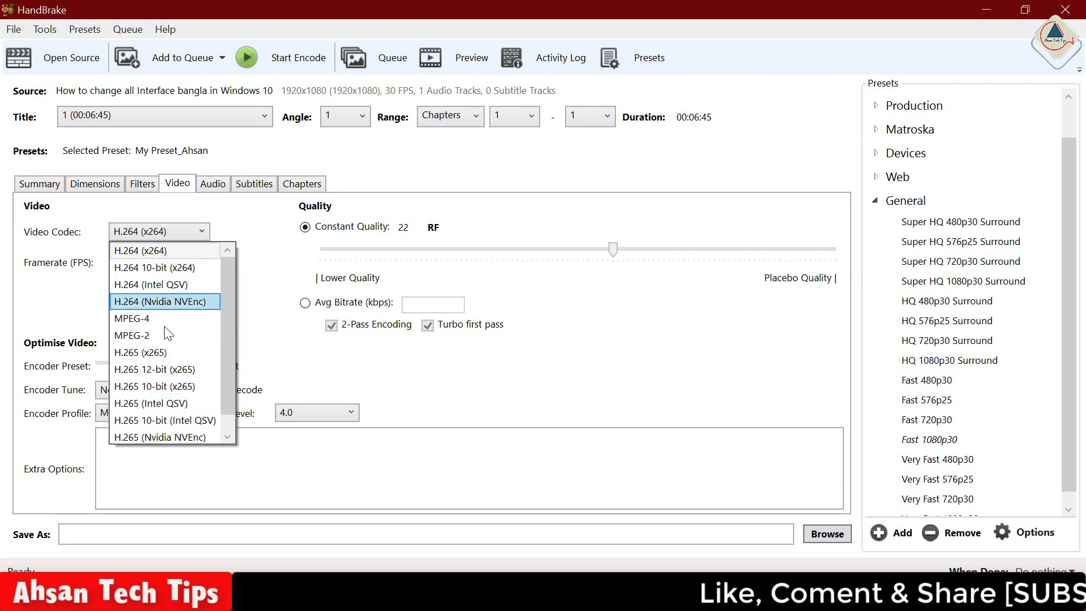
left_click(283, 245)
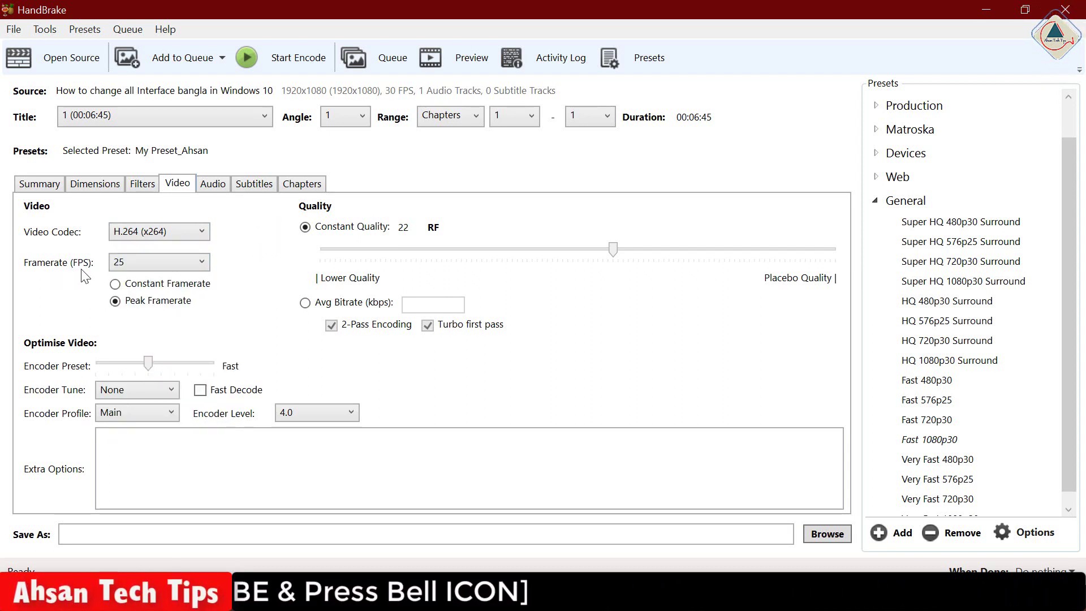
left_click(203, 262)
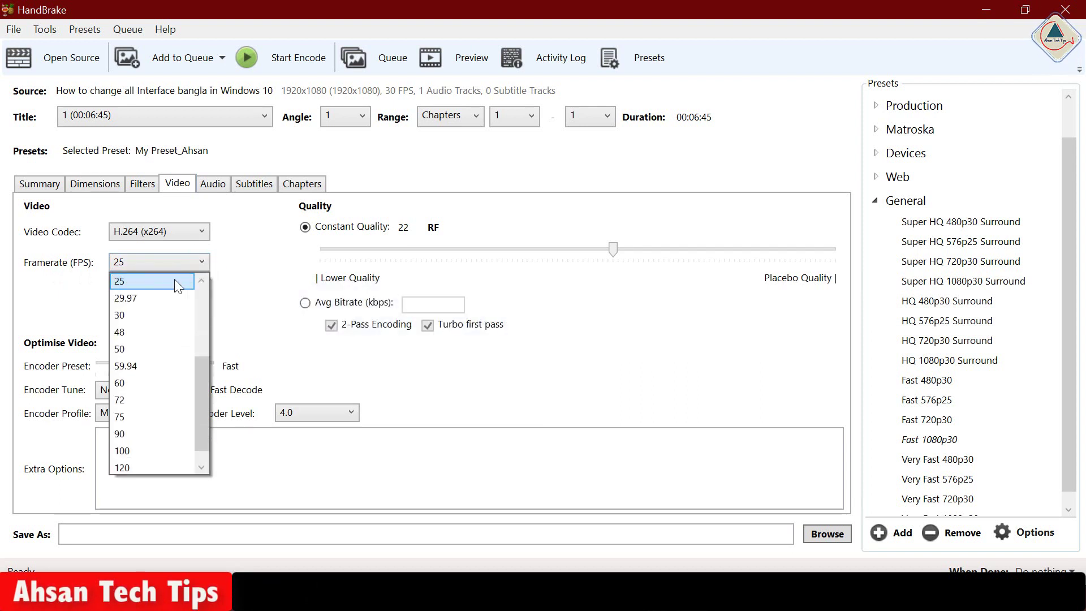
scroll(152, 362, "up", 3)
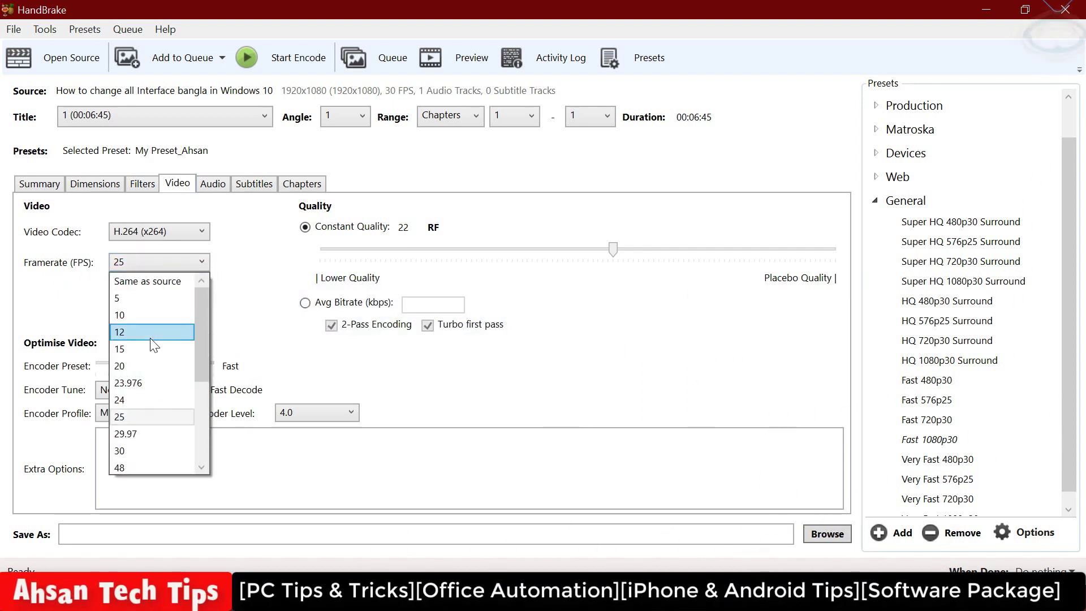
scroll(152, 345, "down", 3)
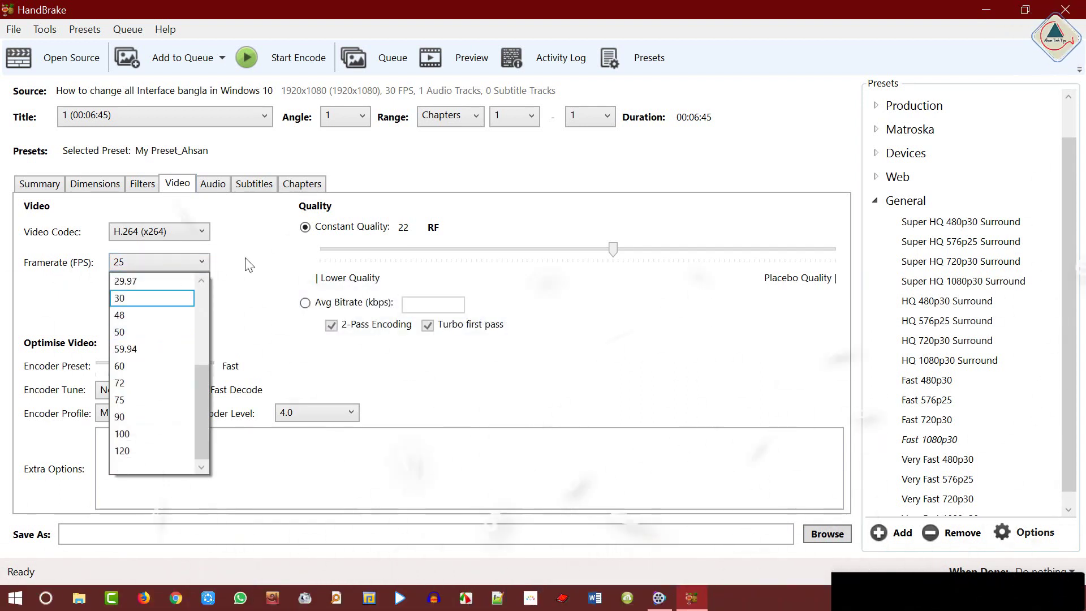
left_click(249, 265)
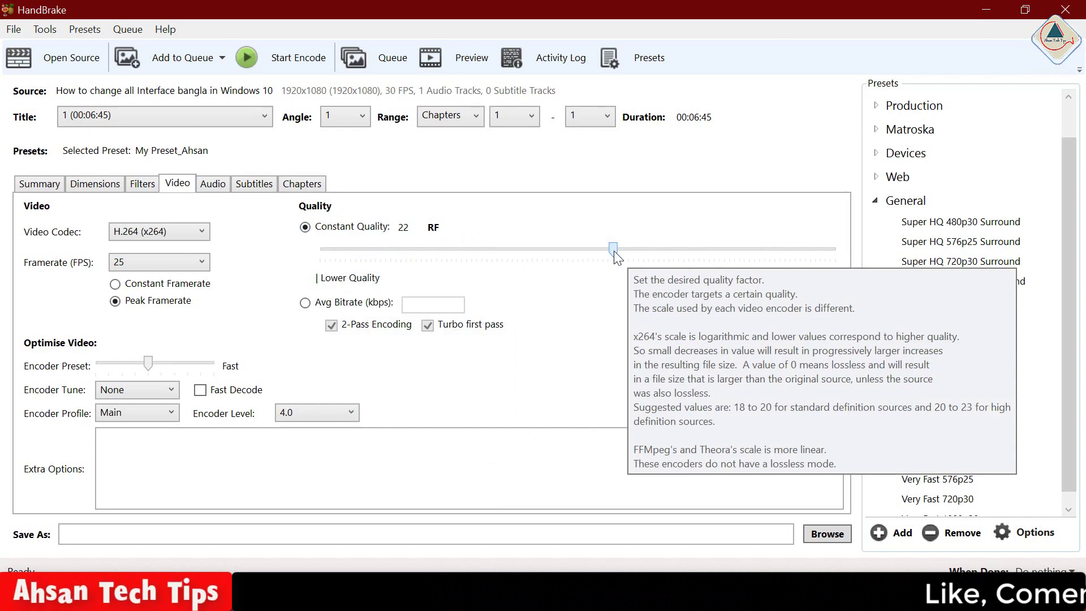
Step: Try different Constant Quality values for the video and return it to RF 22
left_click_drag(614, 252, 816, 277)
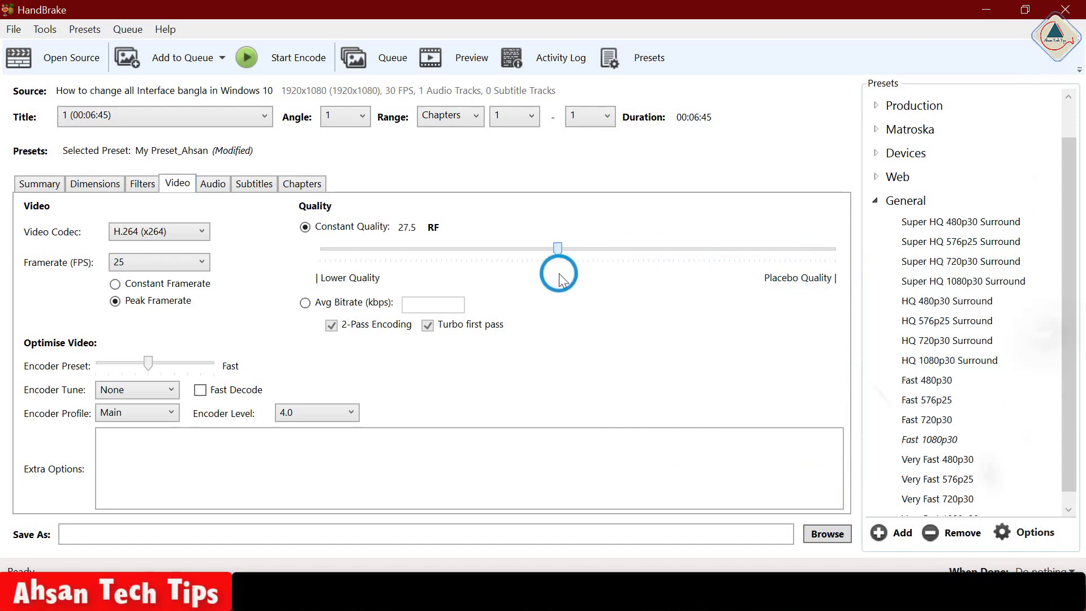
left_click_drag(560, 277, 522, 278)
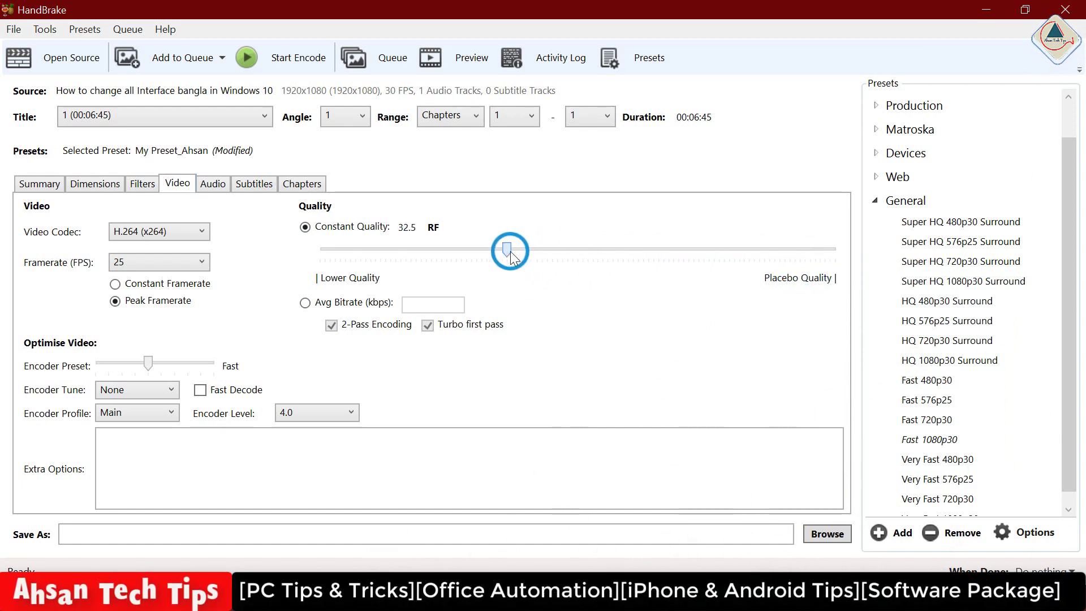
left_click_drag(403, 255, 480, 257)
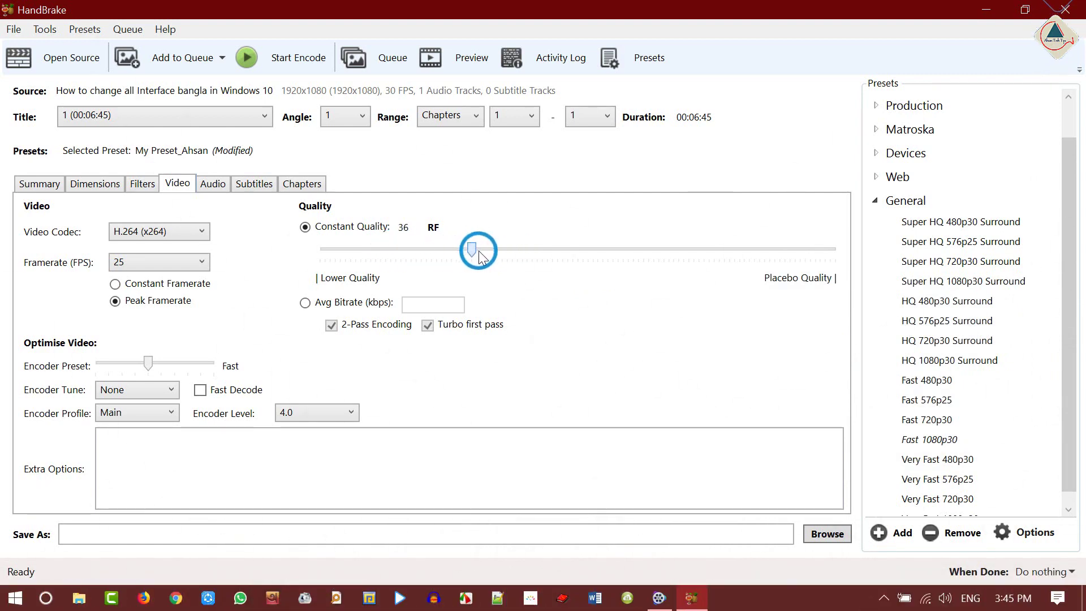
left_click_drag(611, 260, 616, 263)
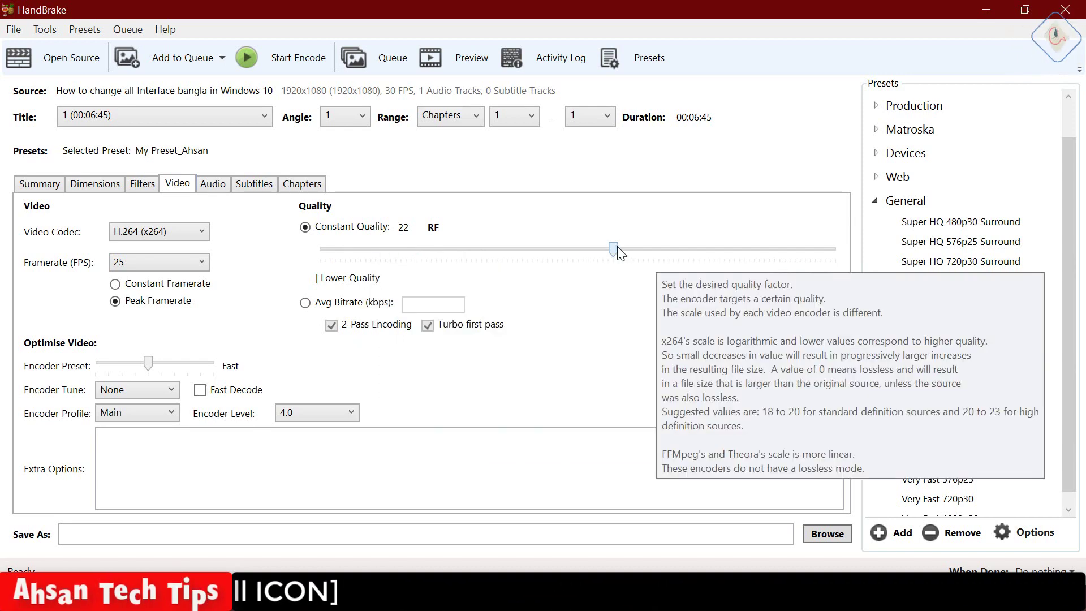
Step: Examine the audio codec options, subtitle tracks and chapter markers, and return to the summary
left_click(209, 184)
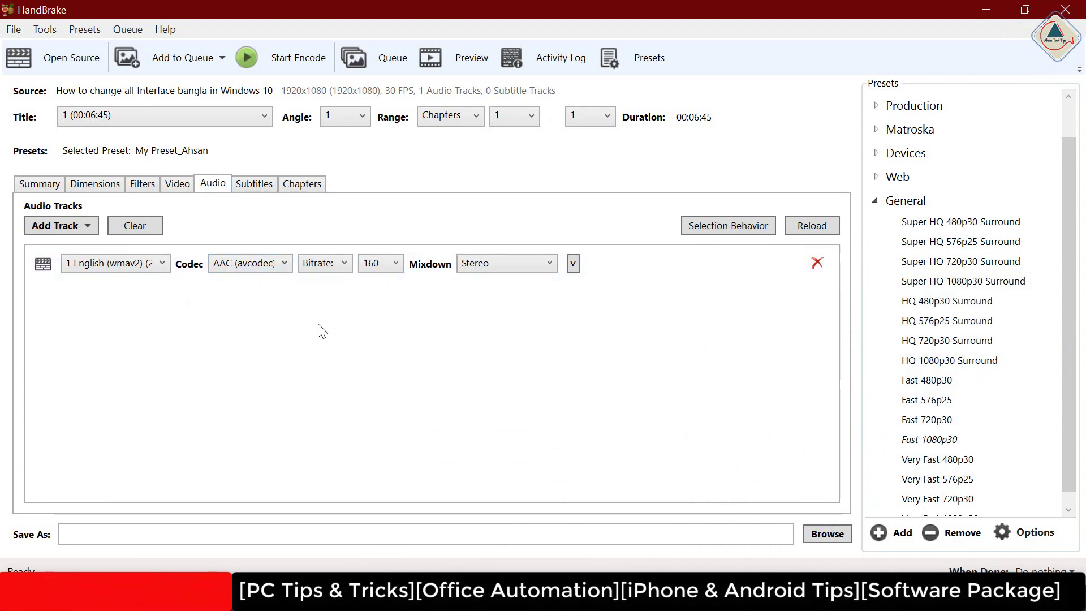
left_click(281, 264)
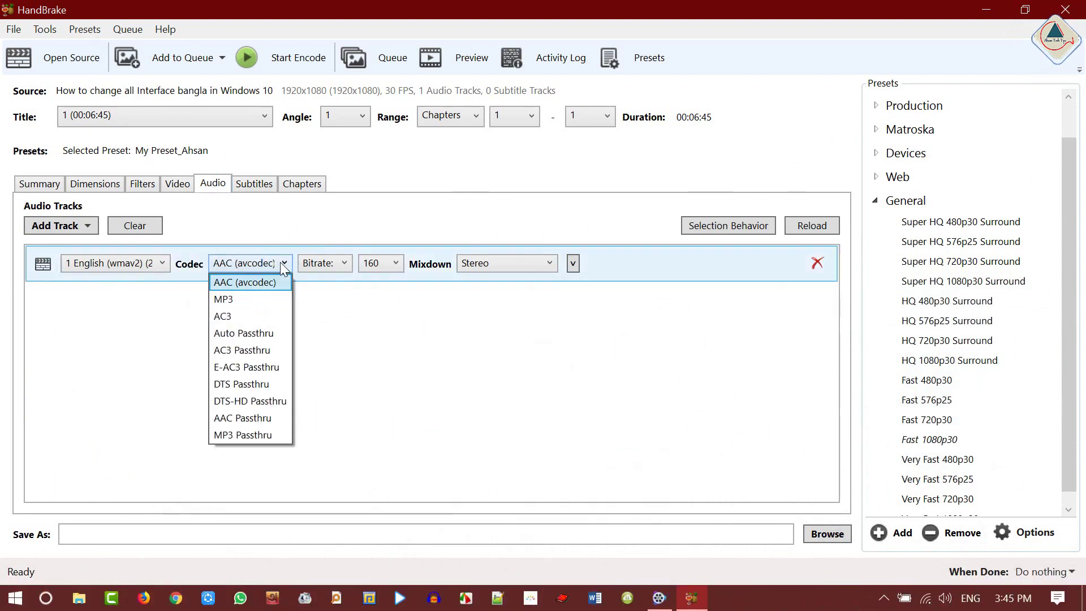
left_click(280, 262)
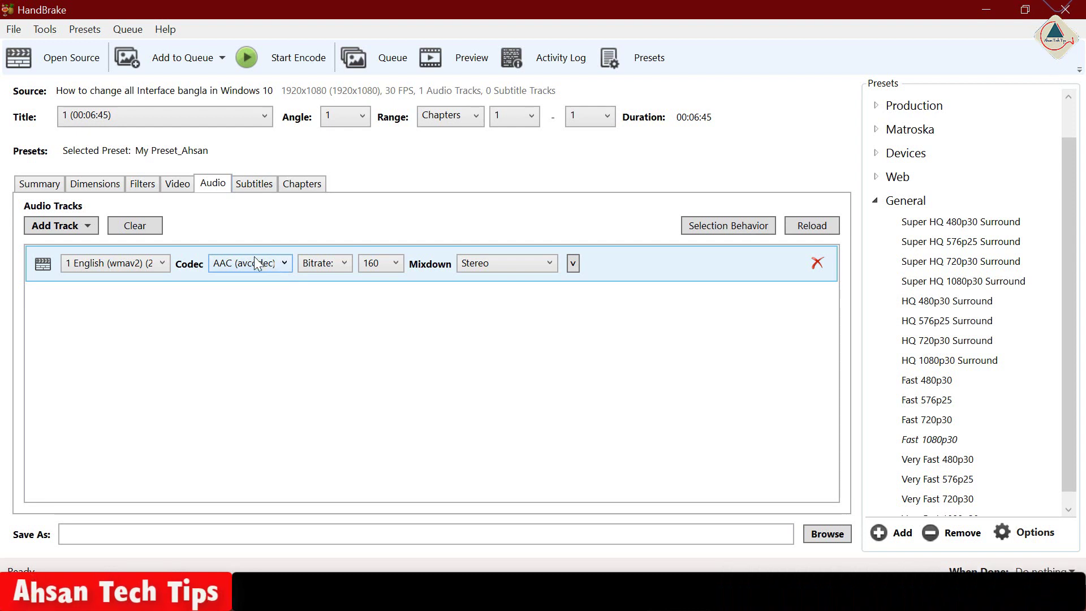
left_click(258, 187)
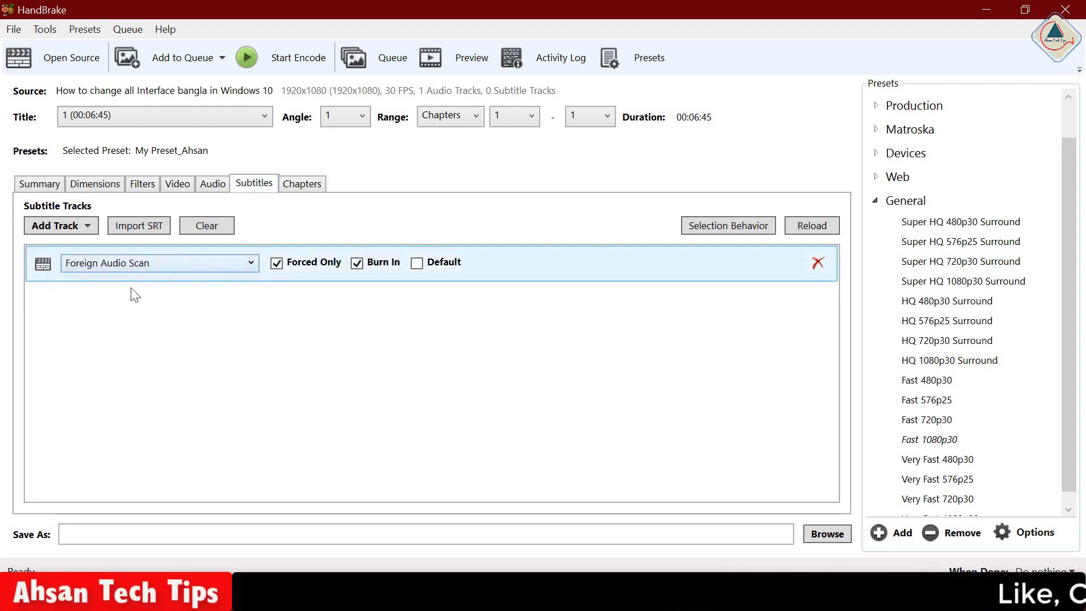
left_click(315, 191)
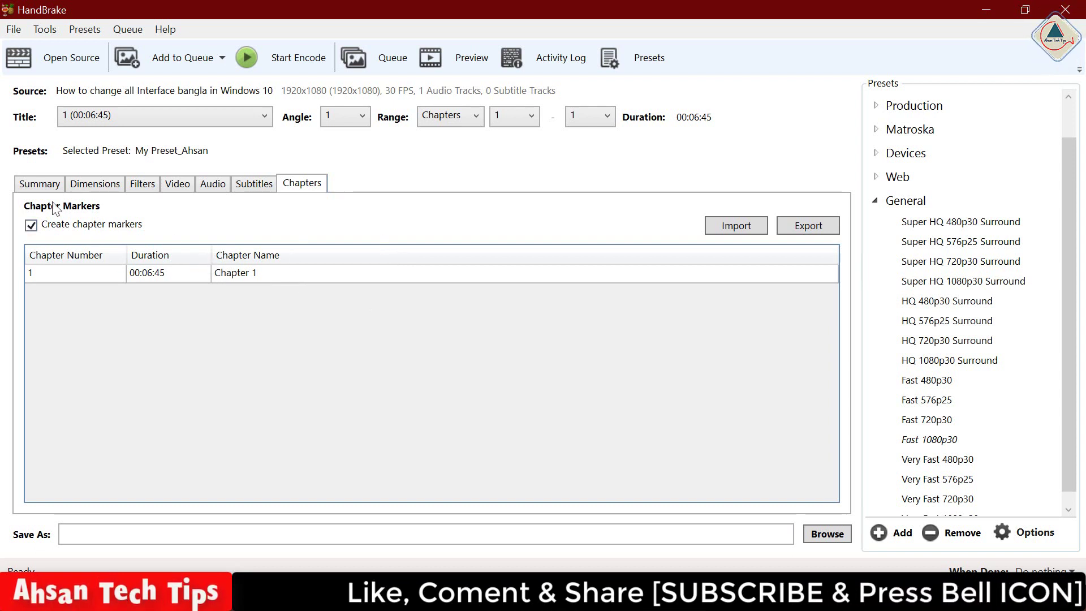
left_click(35, 185)
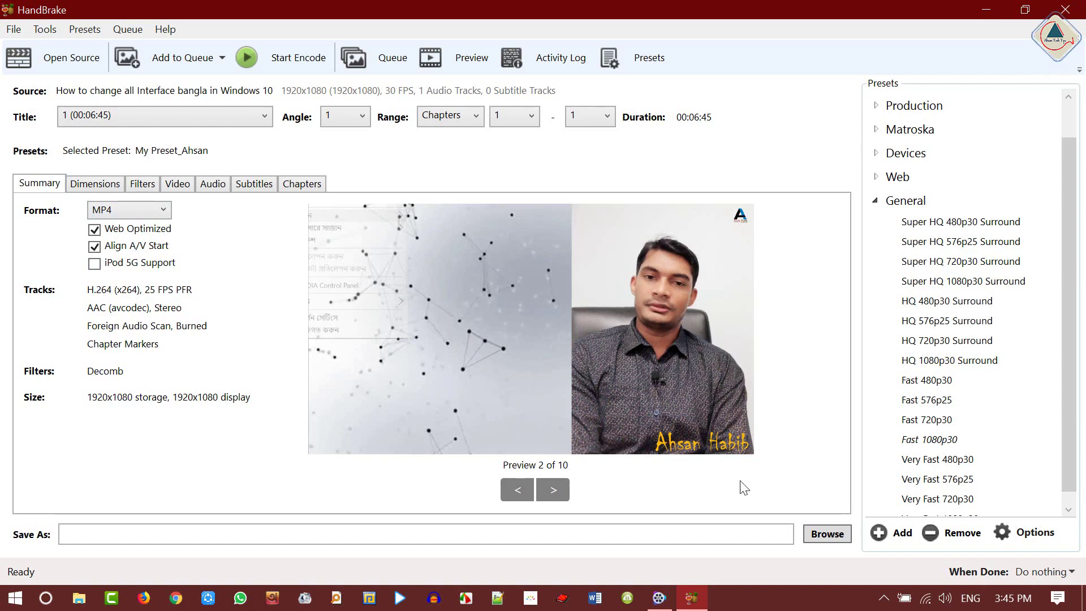
Step: Add the current settings to Custom Presets as a new preset, entering the owner's first name as its name
left_click(883, 534)
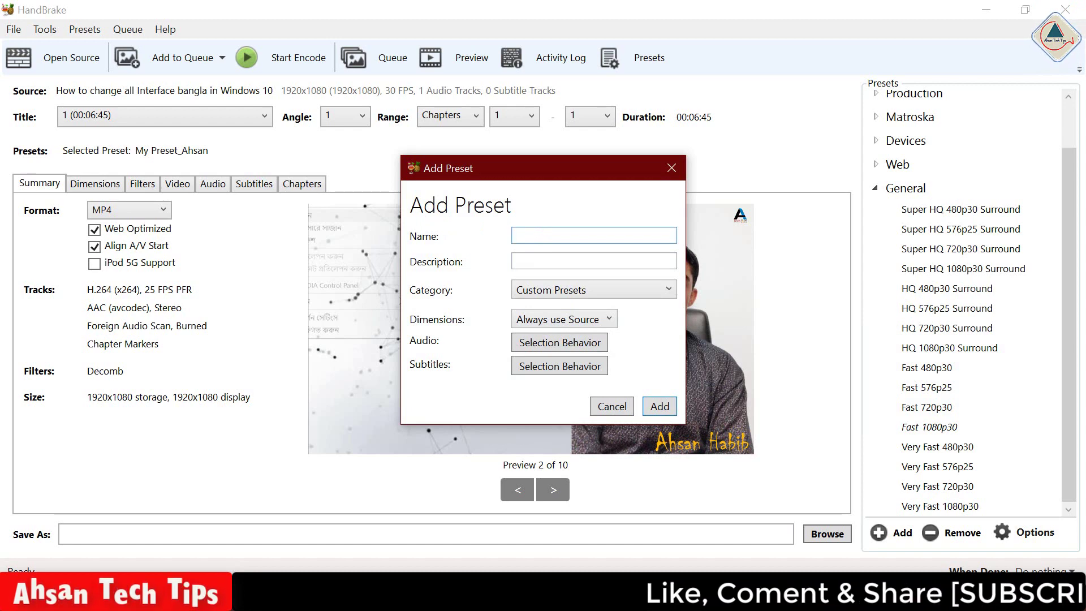
type("Ahsan")
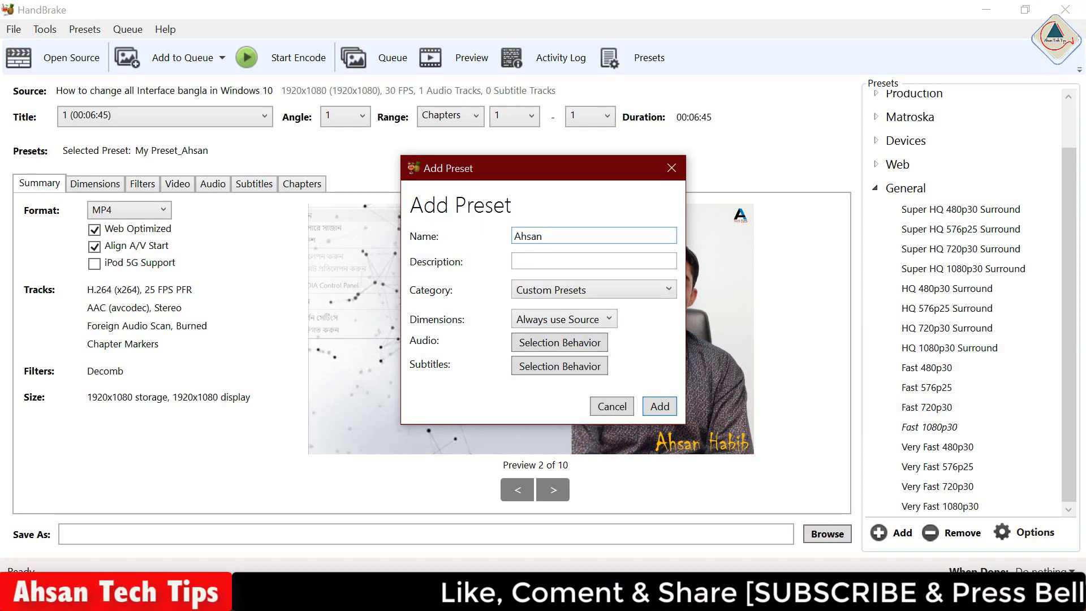
left_click(659, 406)
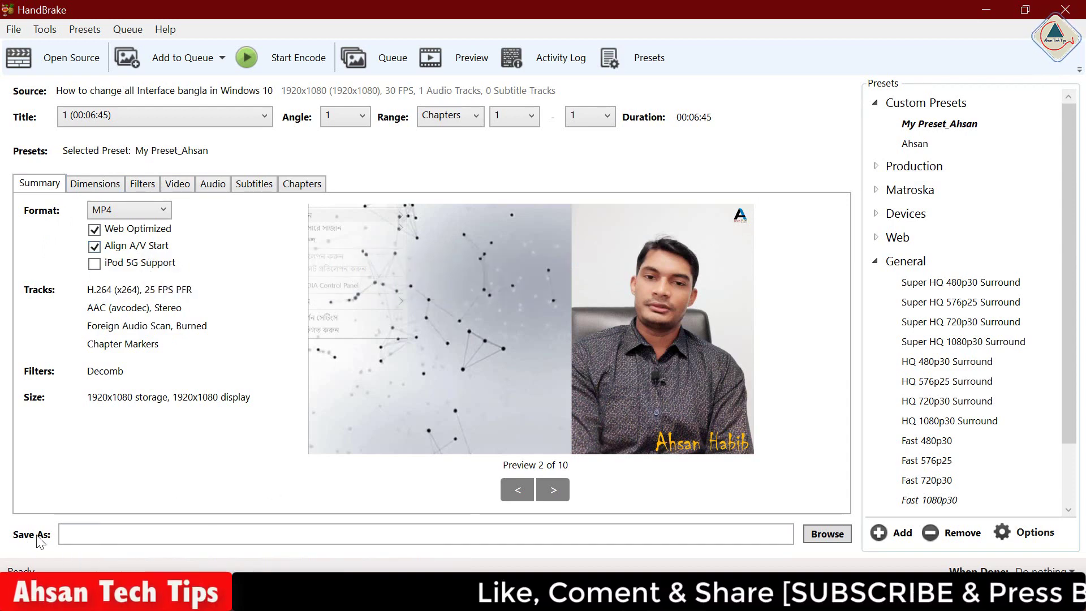
Step: Set the output destination to an mp4 file named 01 on the Desktop and start the encode
left_click(828, 534)
left_click_drag(119, 186, 119, 151)
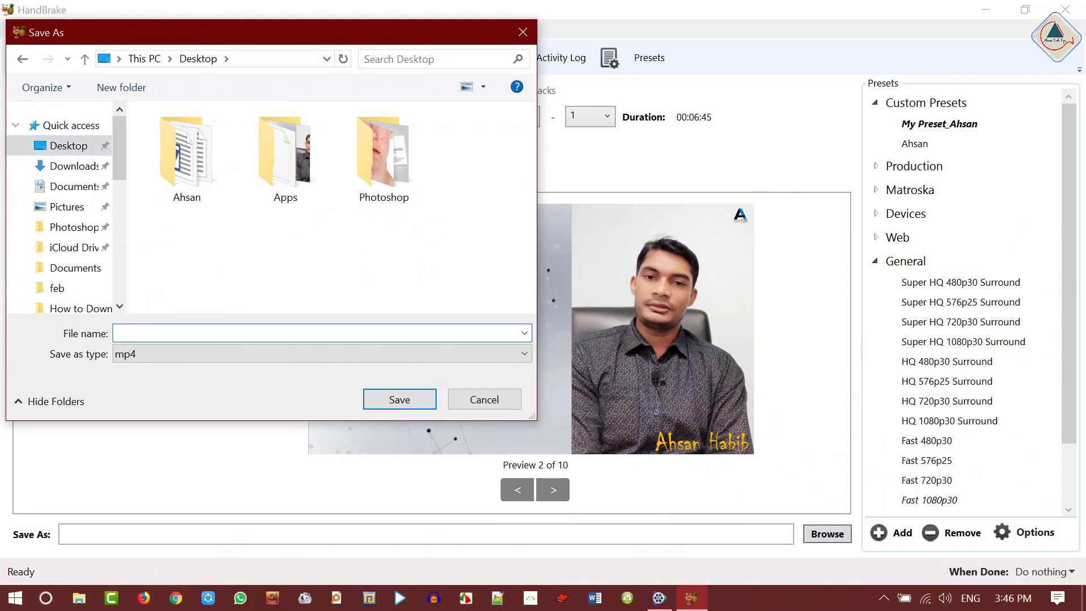
type("01")
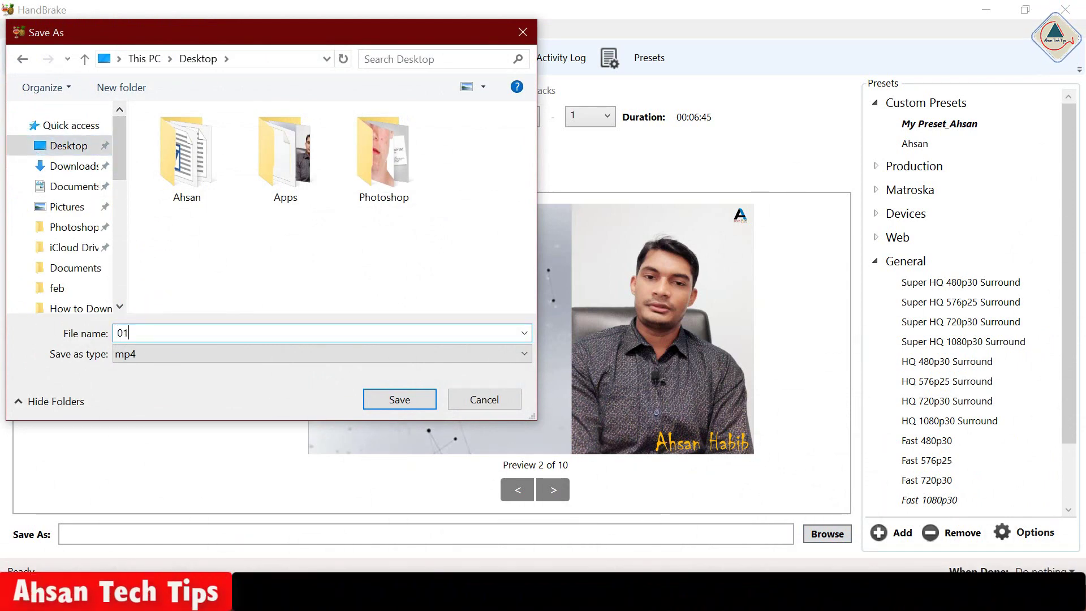
left_click(400, 400)
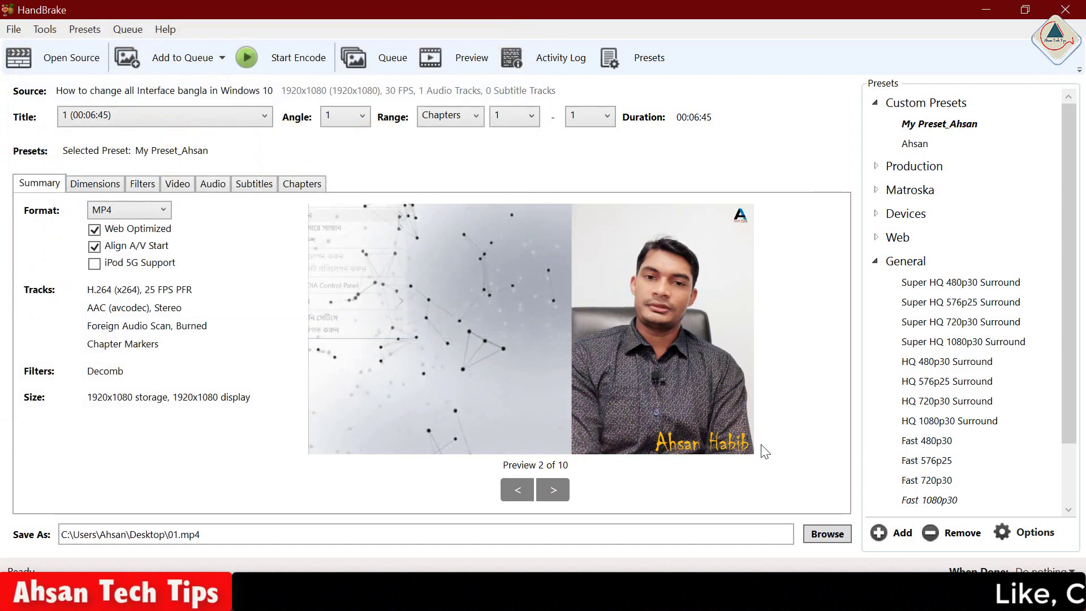
left_click(284, 57)
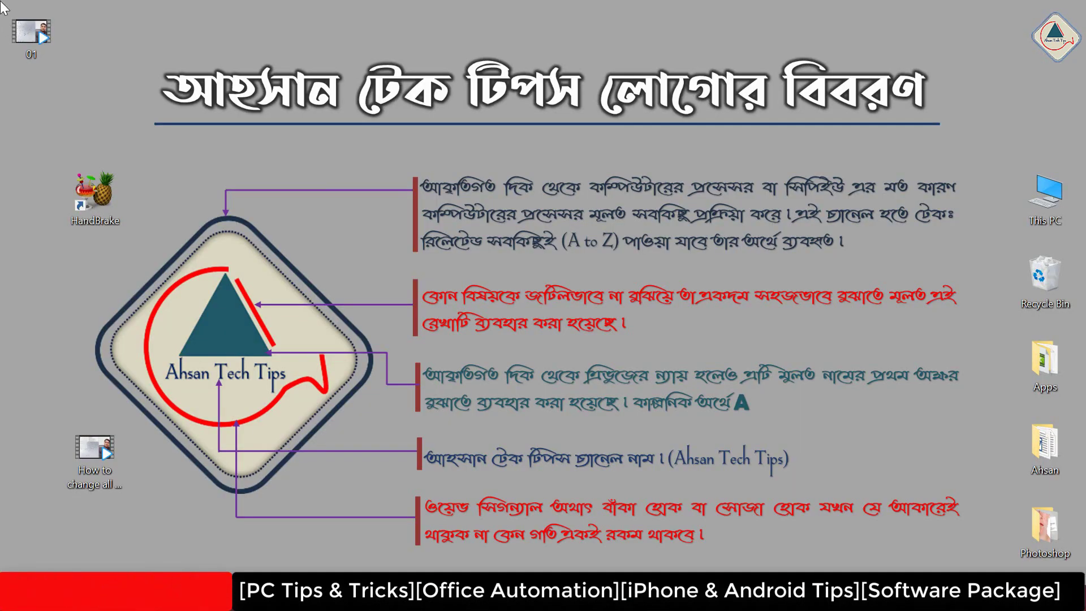
Step: Move the original video's icon up below the HandBrake shortcut and check the video's file size in its properties
left_click_drag(1, 3, 94, 72)
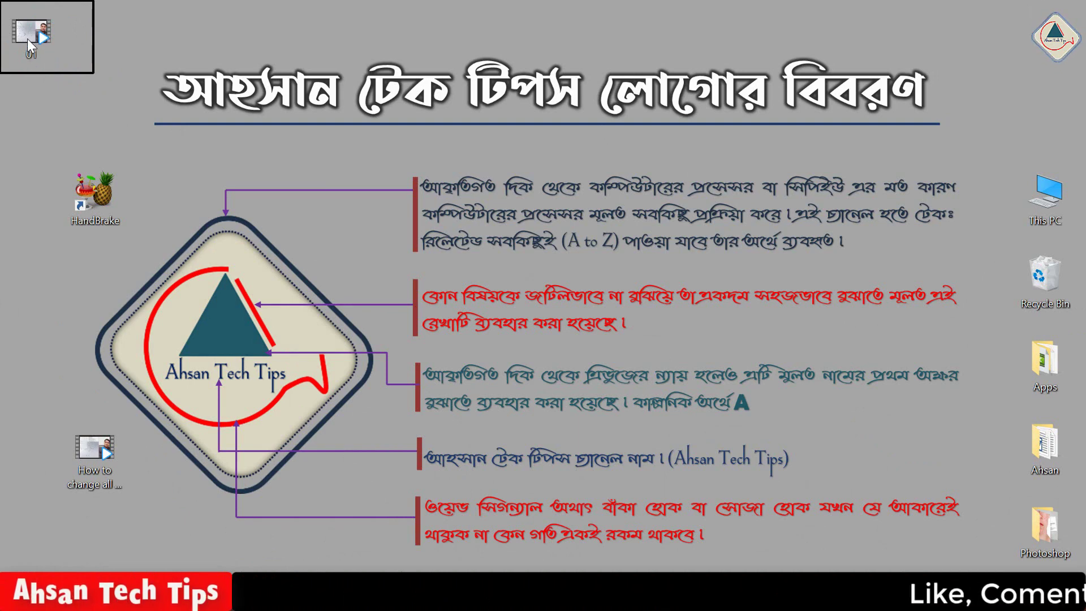
left_click_drag(101, 454, 100, 369)
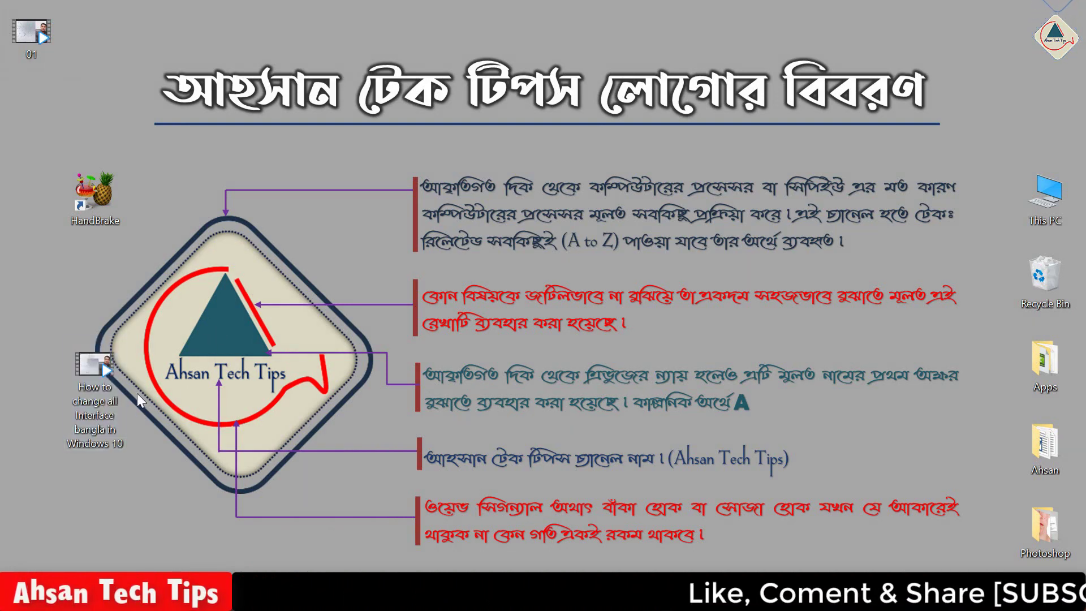
right_click(90, 361)
left_click(113, 561)
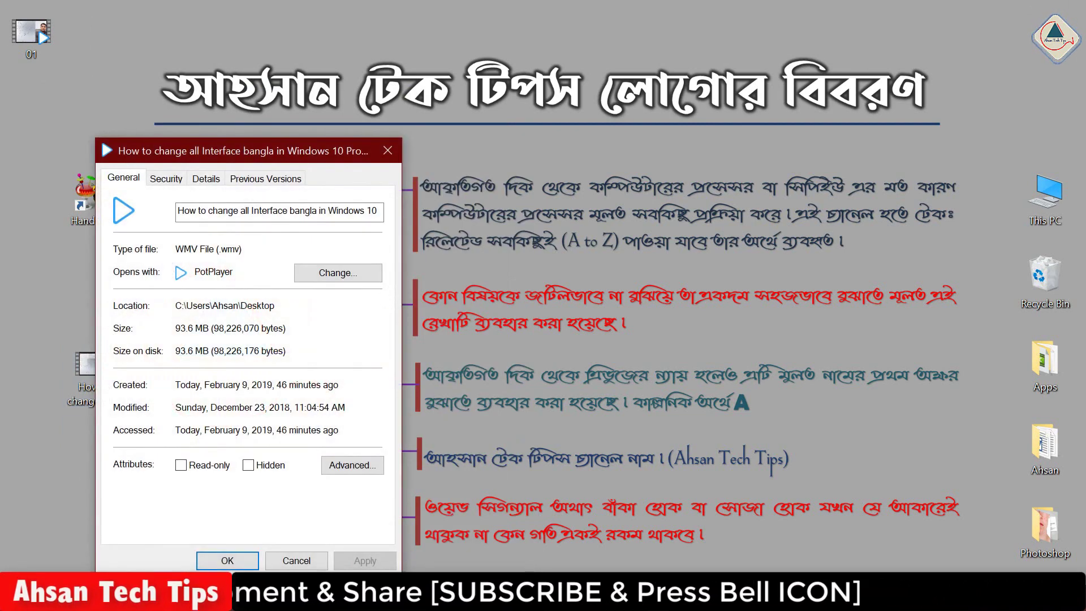
double_click(184, 328)
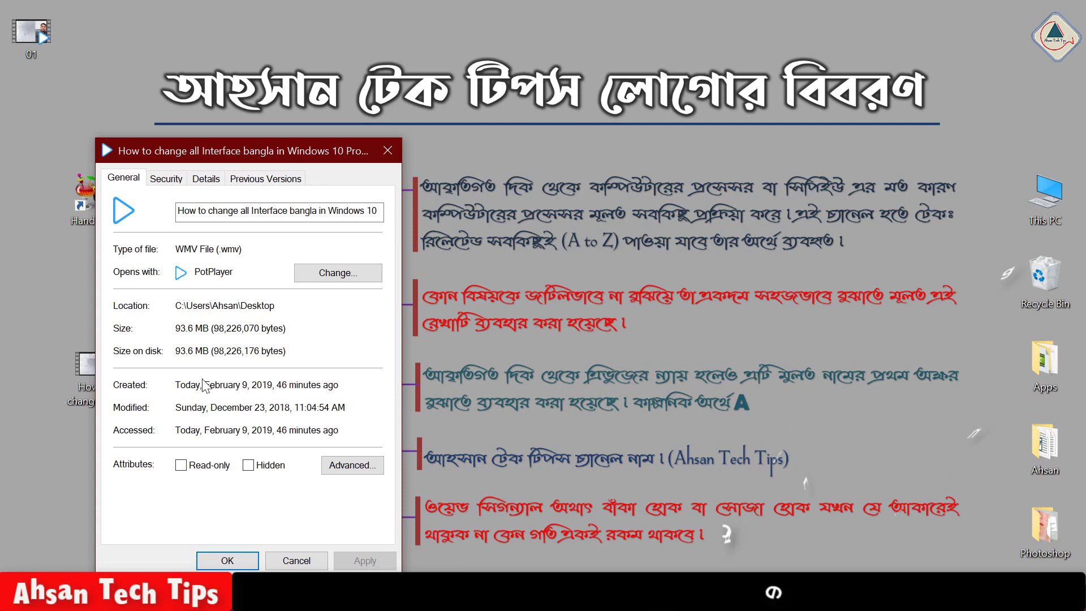
left_click(227, 560)
Step: Check the file size of the compressed video 01 in its properties and close them
right_click(30, 31)
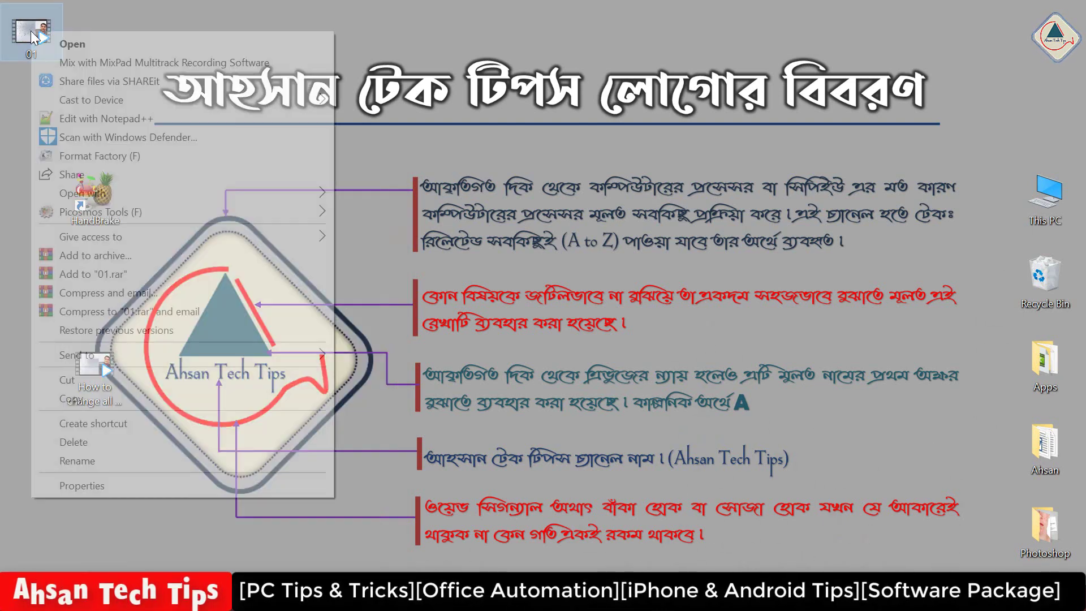
left_click(94, 485)
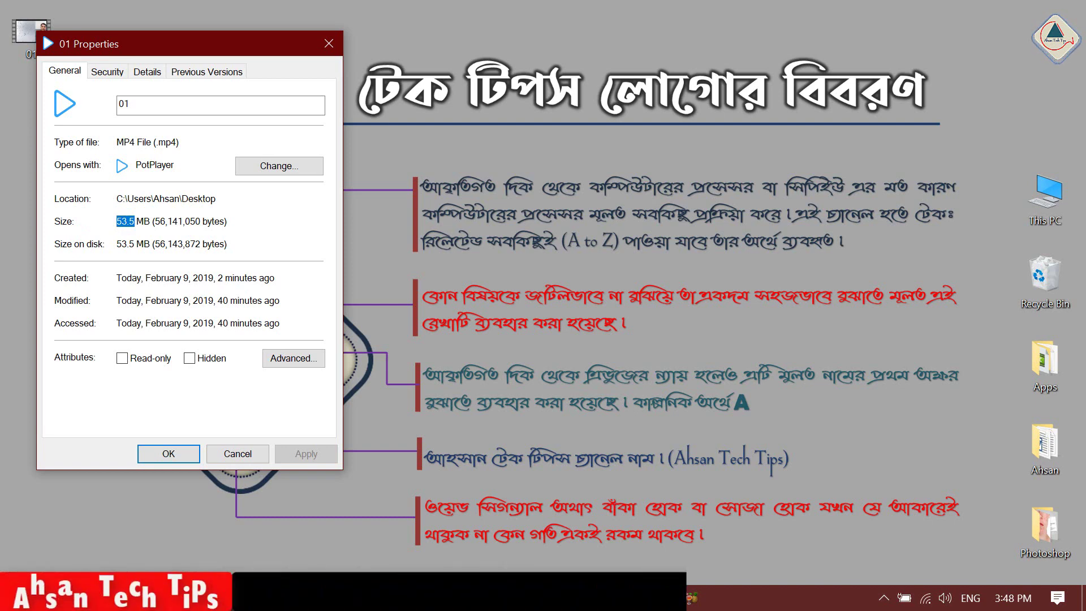
left_click(128, 219)
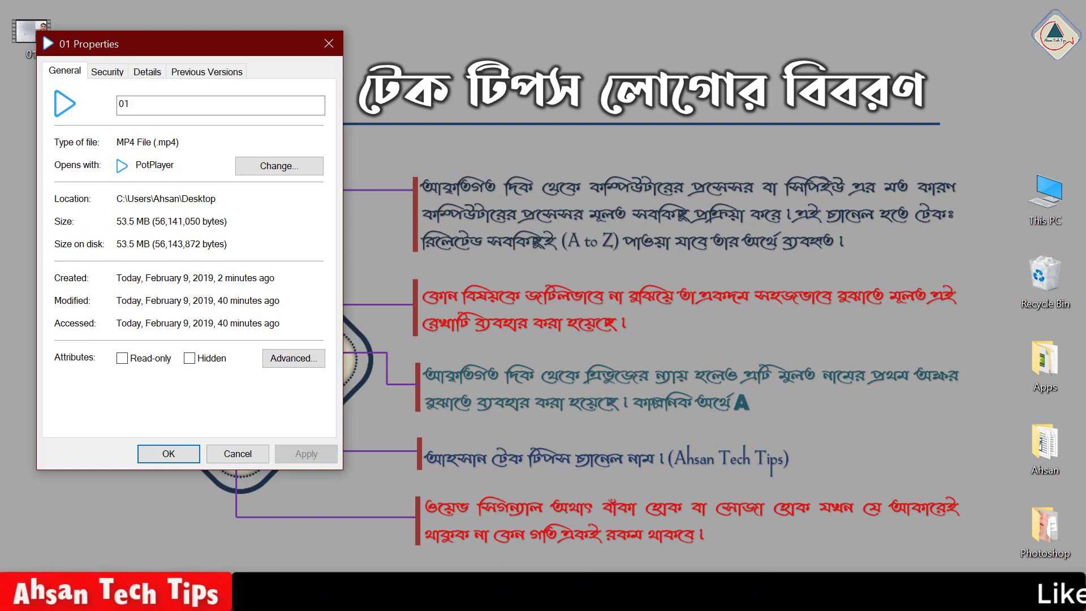
key("Return")
Step: Play the original Windows 10 interface video from the desktop in full screen to judge its picture quality
right_click(96, 362)
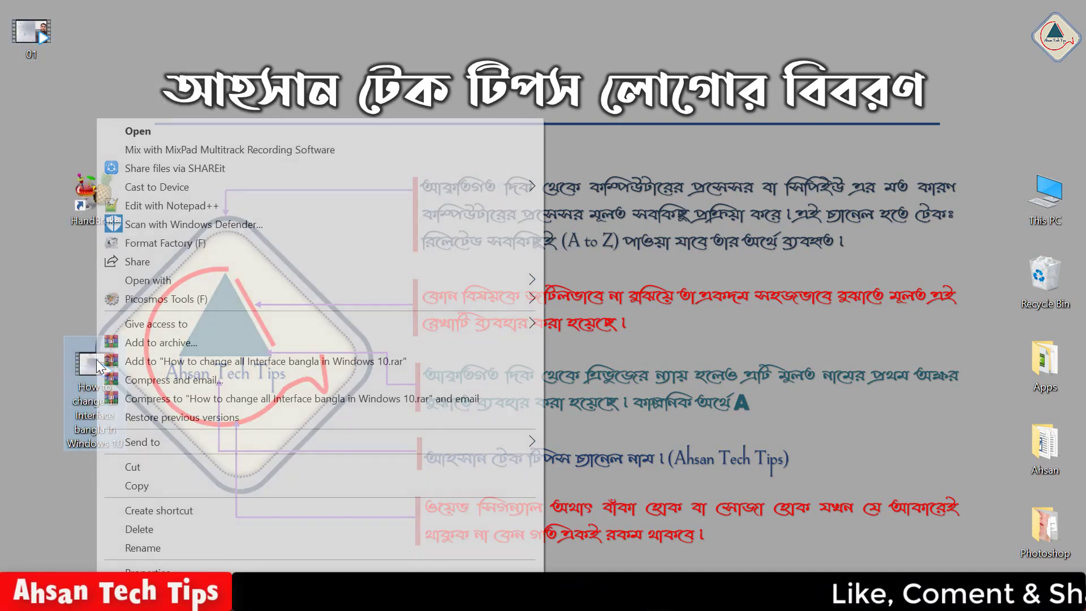
left_click(150, 129)
key("Return")
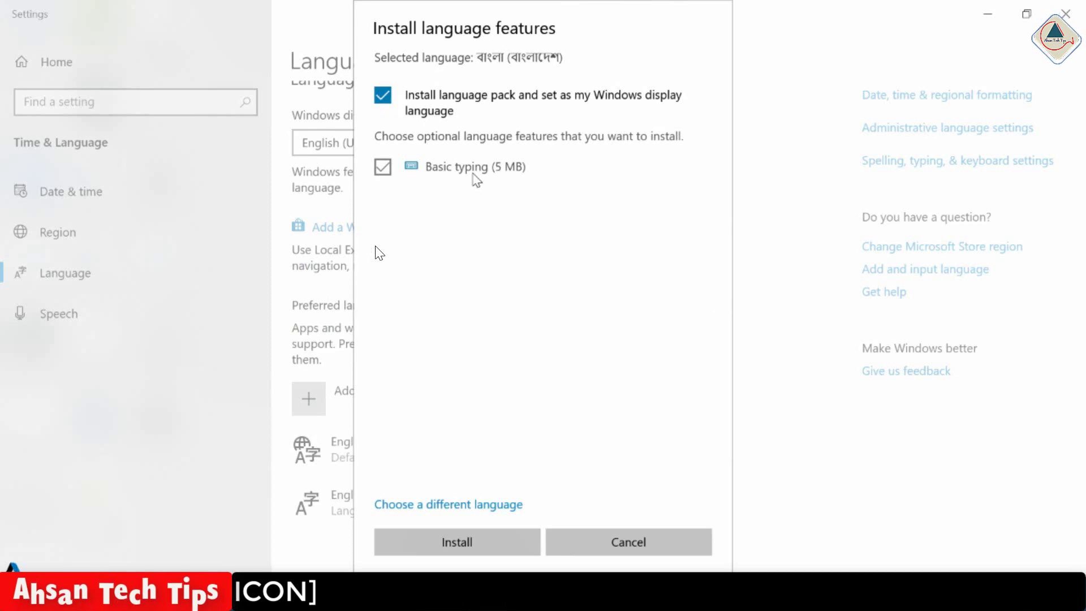
Step: Play the compressed 01.mp4 from a point partway through in full screen to compare its picture quality
double_click(363, 226)
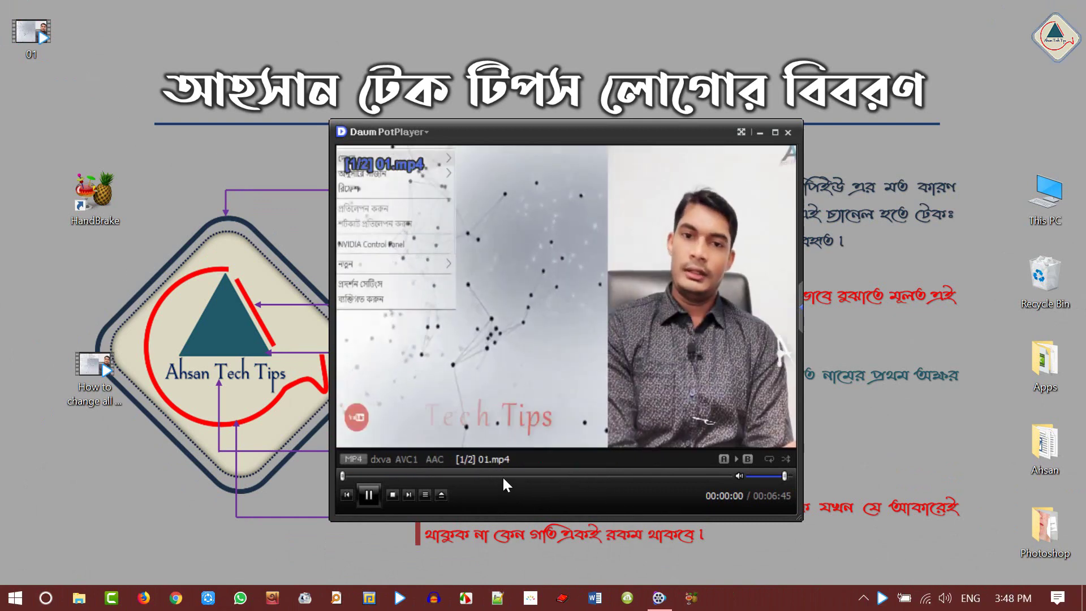
left_click(502, 477)
key("Return")
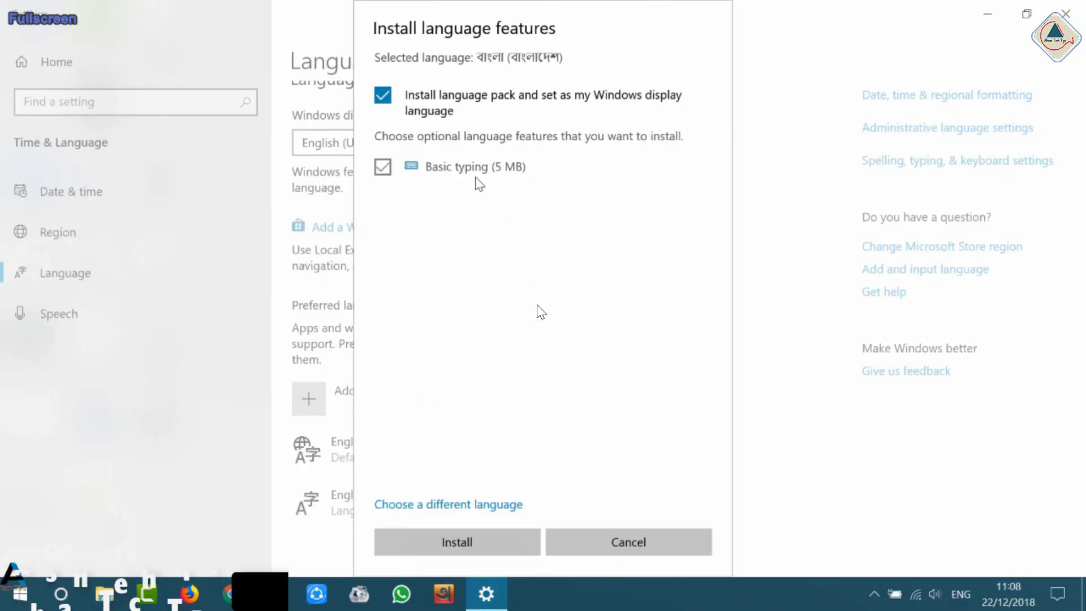